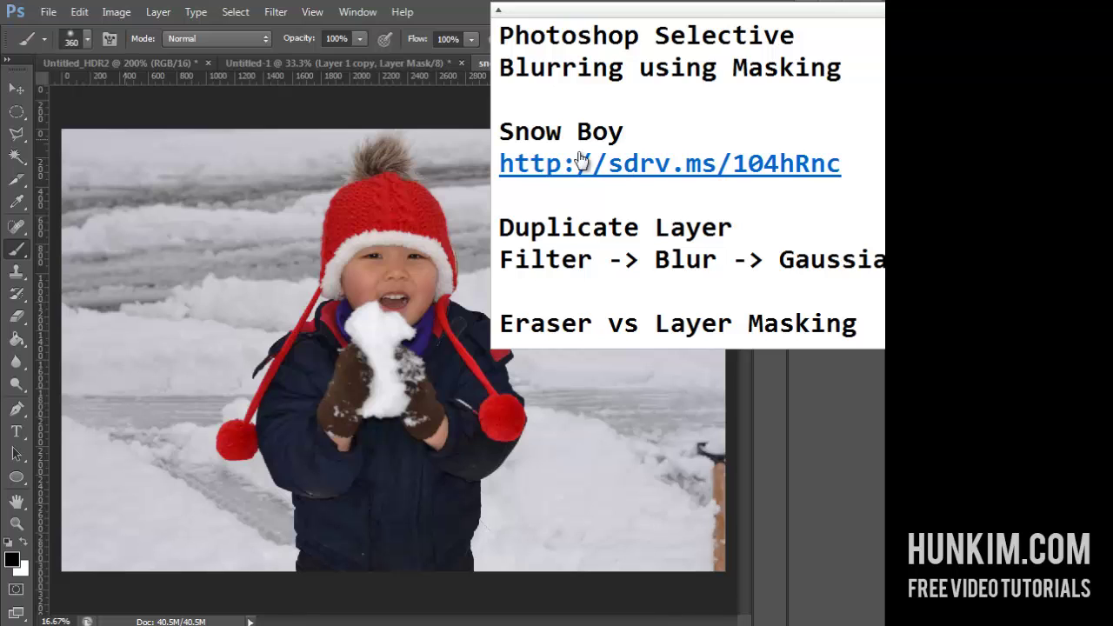
Drag the notes window aside to uncover the Layers panel and refocus Photoshop
drag(564, 15, 872, 218)
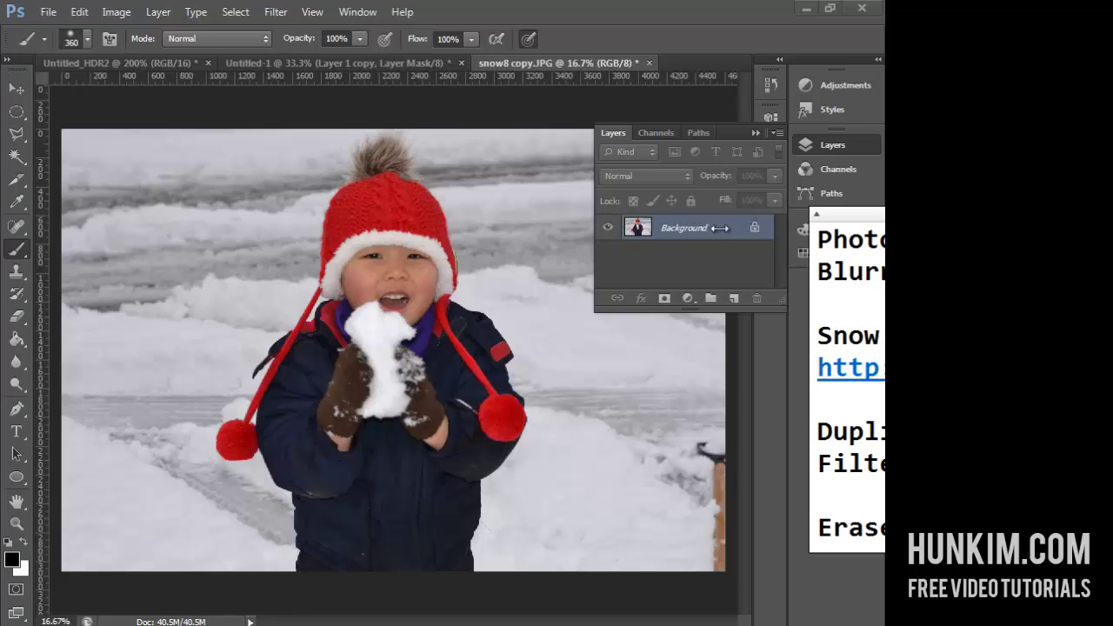
click(720, 232)
Duplicate the Background layer as 'Background copy' above the original
right_click(720, 233)
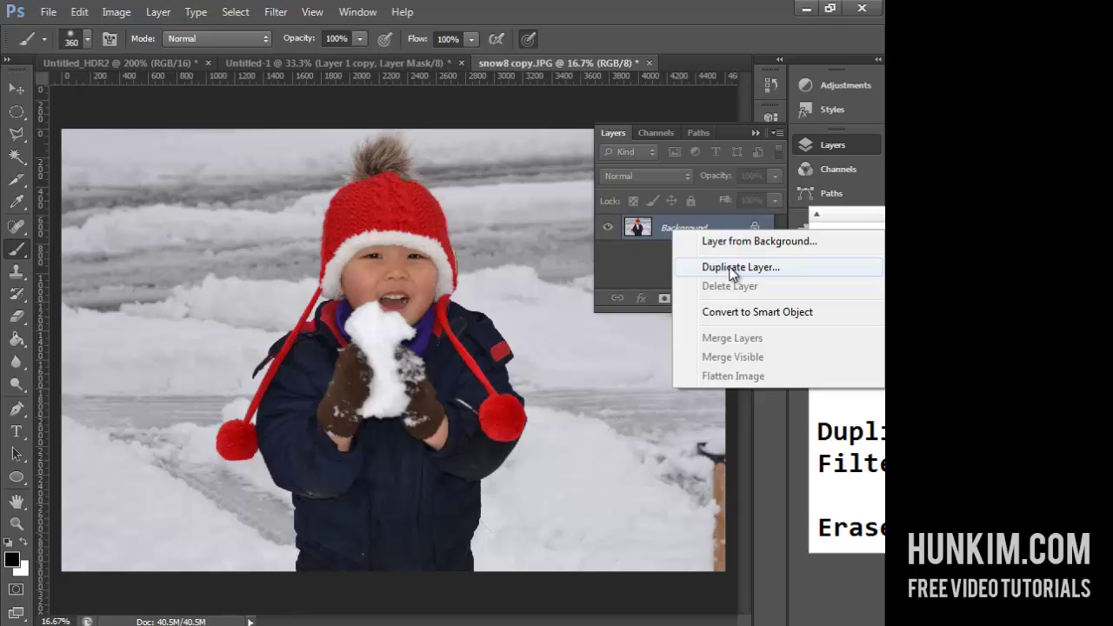
click(732, 267)
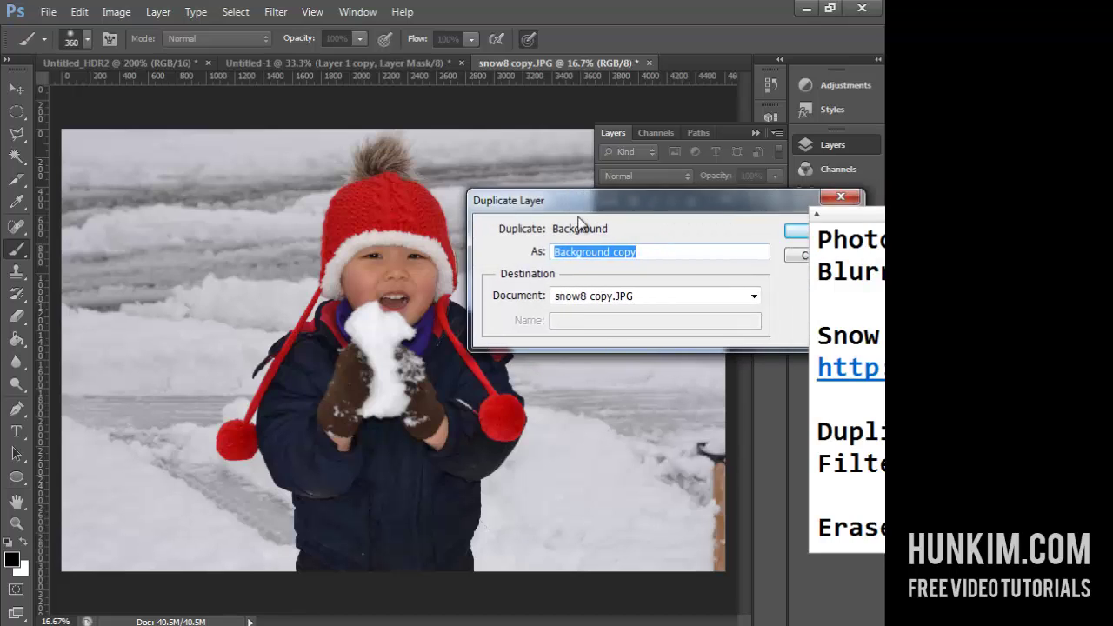
drag(627, 207, 526, 237)
click(688, 262)
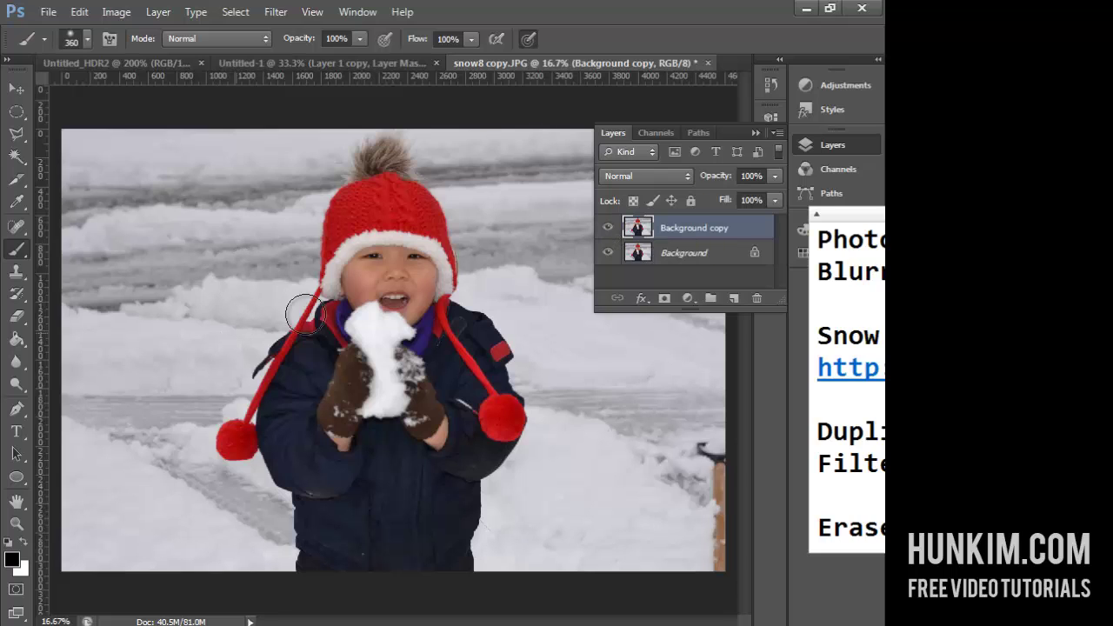
Apply a Gaussian Blur with a 10-pixel radius to the Background copy layer
click(275, 12)
mouse_move(325, 189)
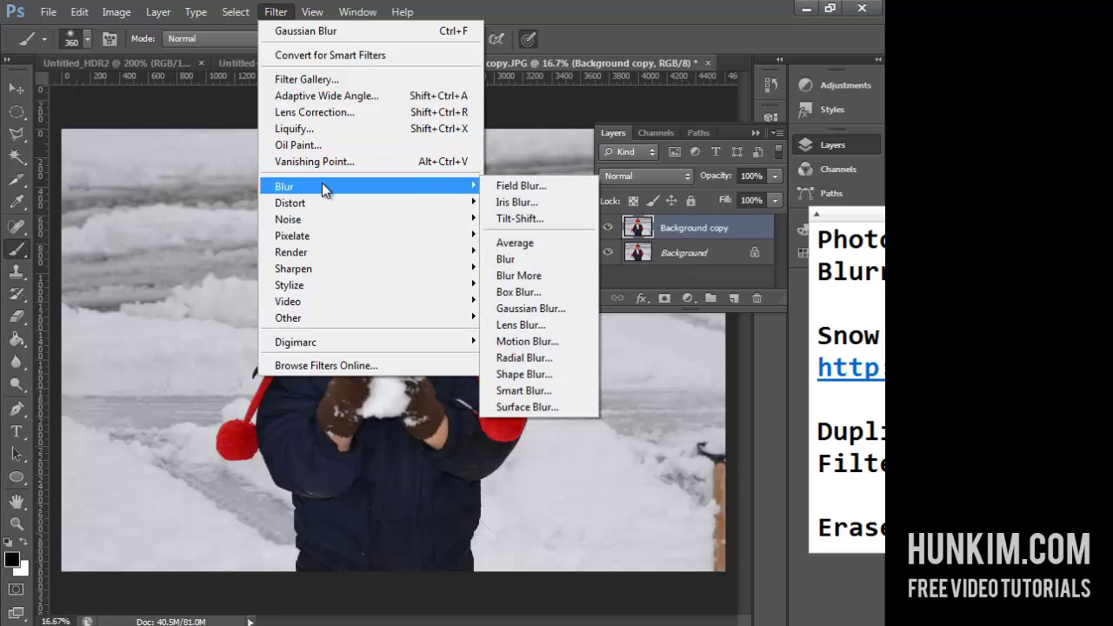
click(544, 310)
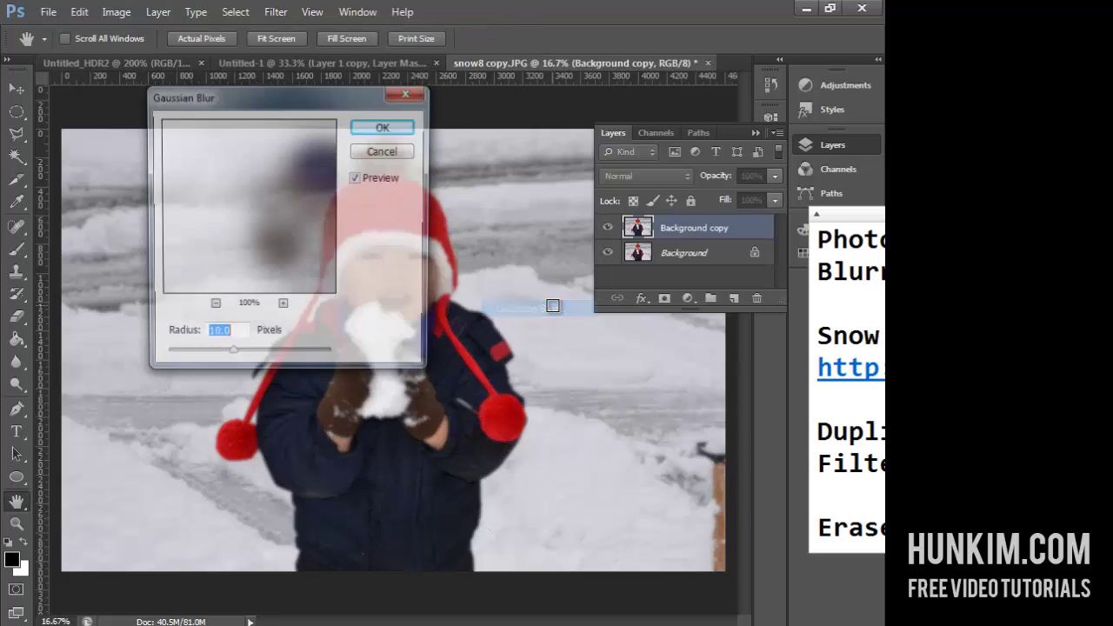
drag(292, 105, 561, 263)
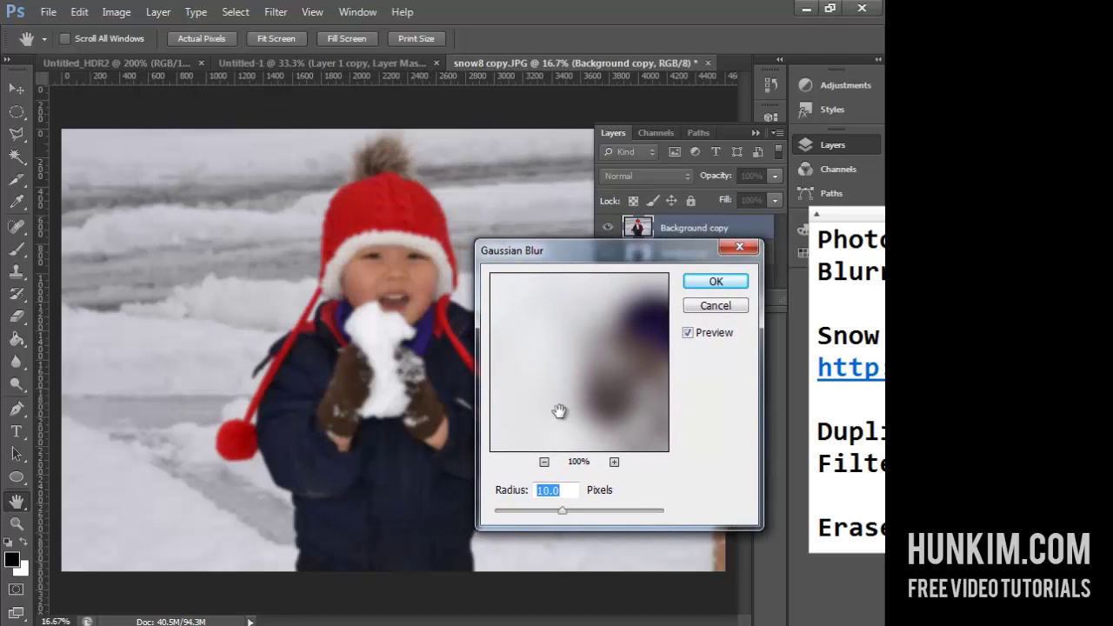
mouse_move(561, 507)
mouse_down()
mouse_move(469, 504)
mouse_move(545, 510)
mouse_up()
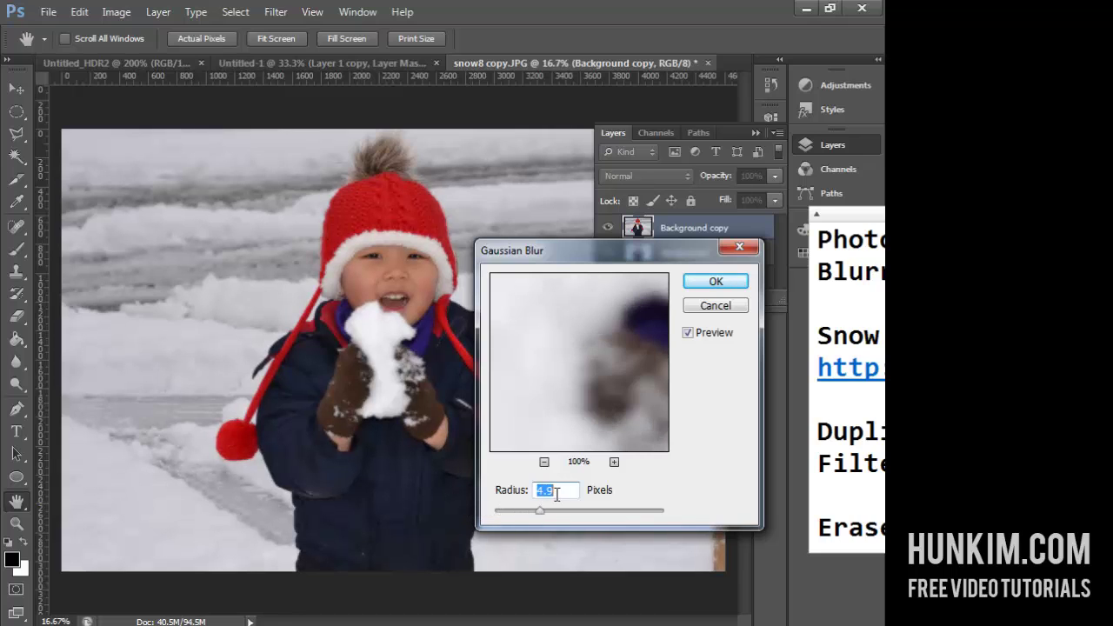
text(10)
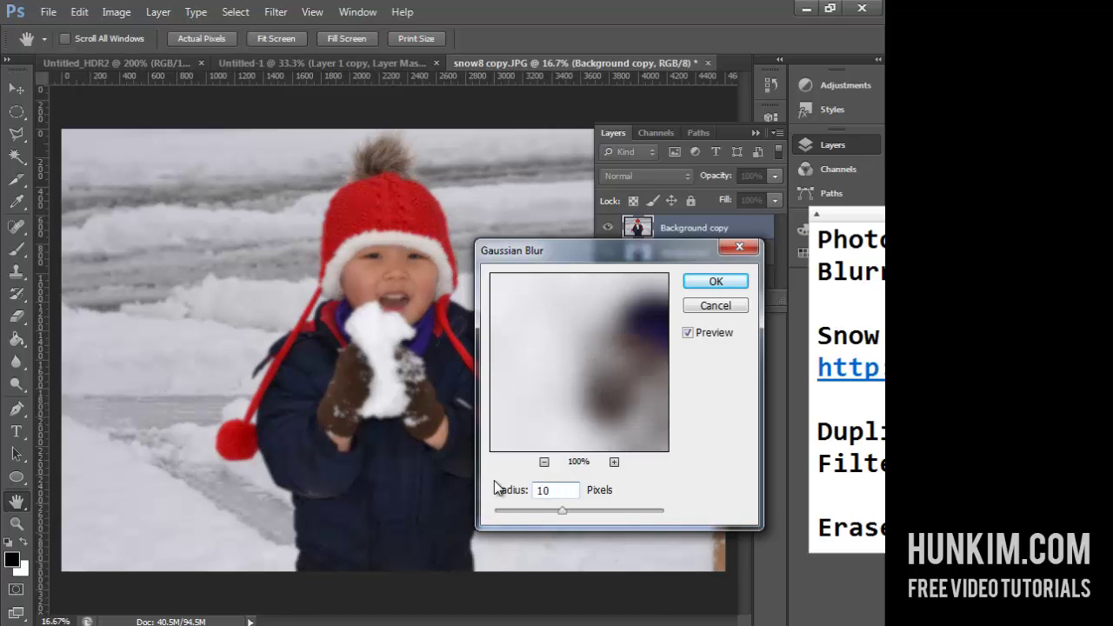
click(714, 282)
key(b)
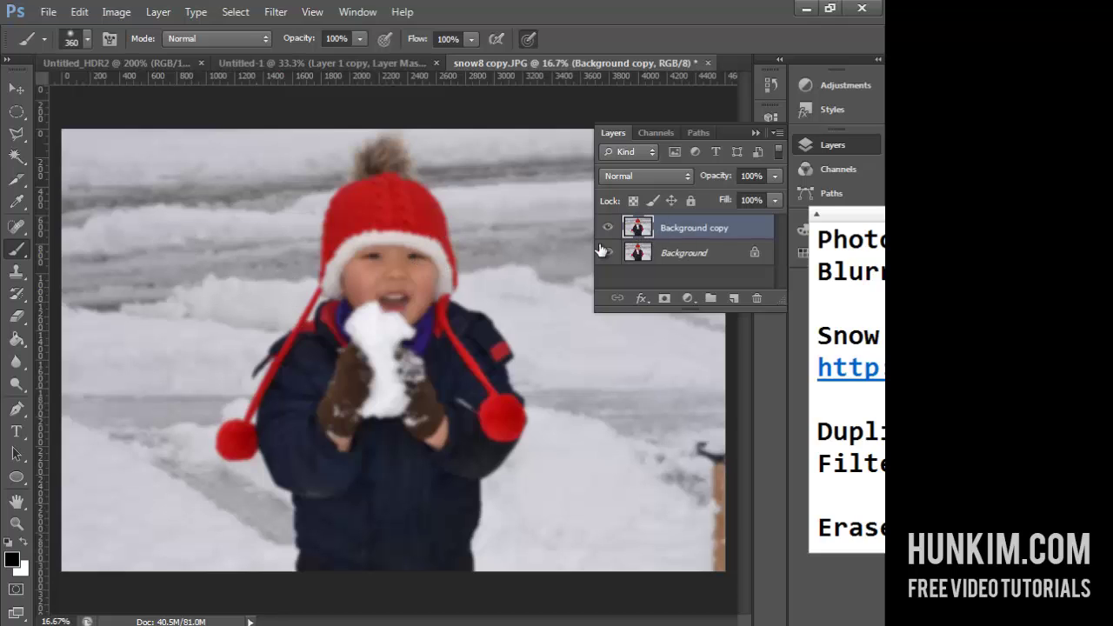
Read the Eraser note, move the notes aside, and select the Eraser tool
drag(855, 218, 416, 63)
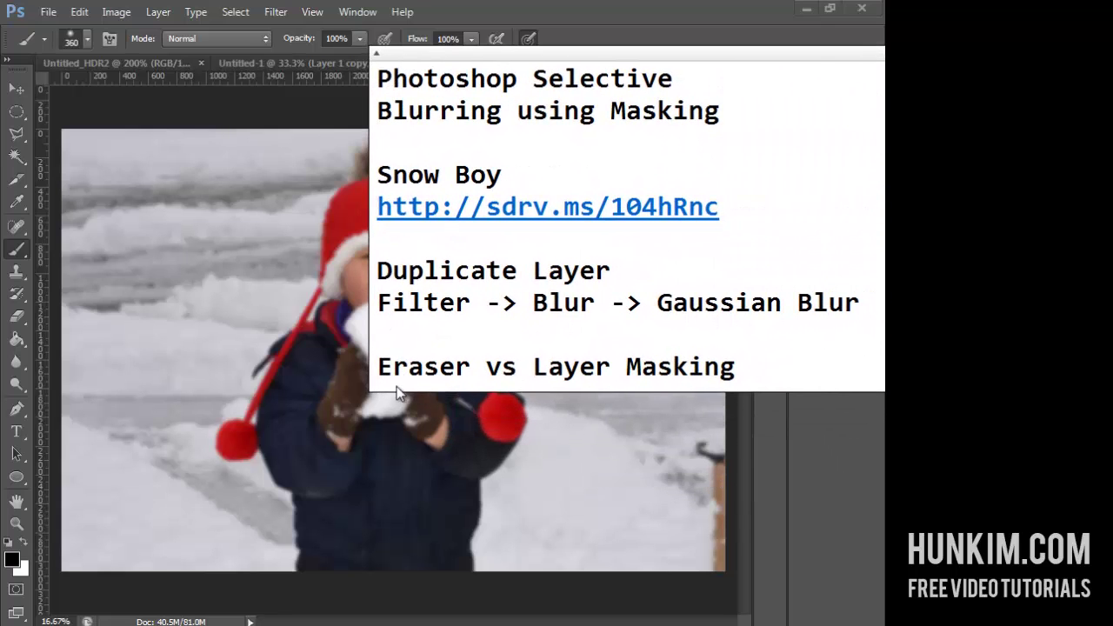
drag(378, 367, 472, 366)
drag(435, 66, 802, 348)
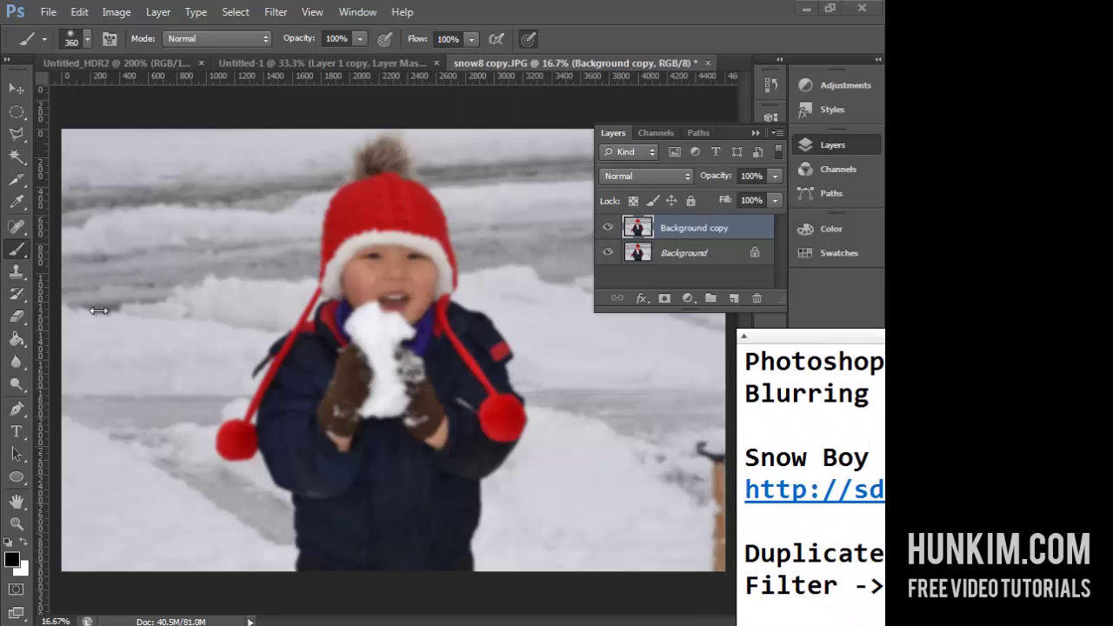
click(13, 324)
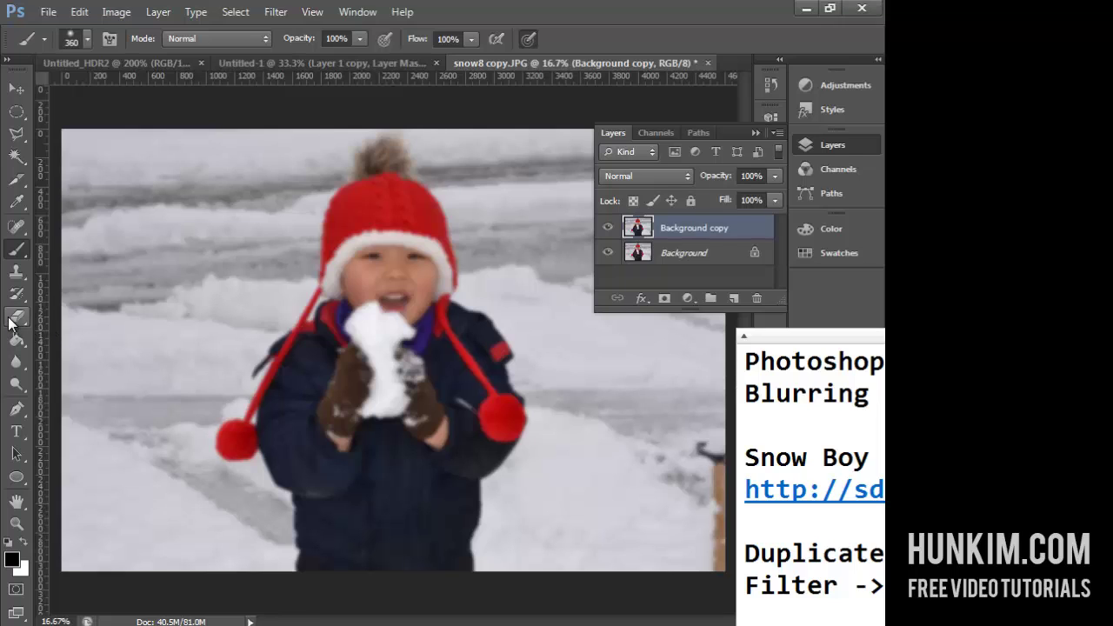
click(17, 321)
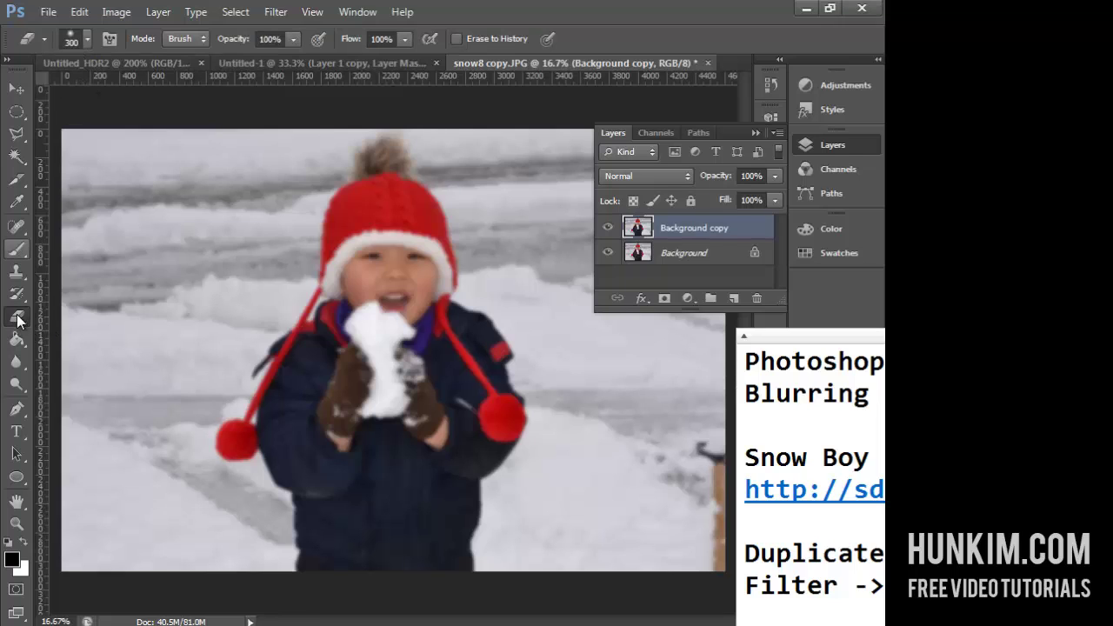
Pick a soft round 300-pixel eraser brush and erase the blur from the boy's face
click(87, 39)
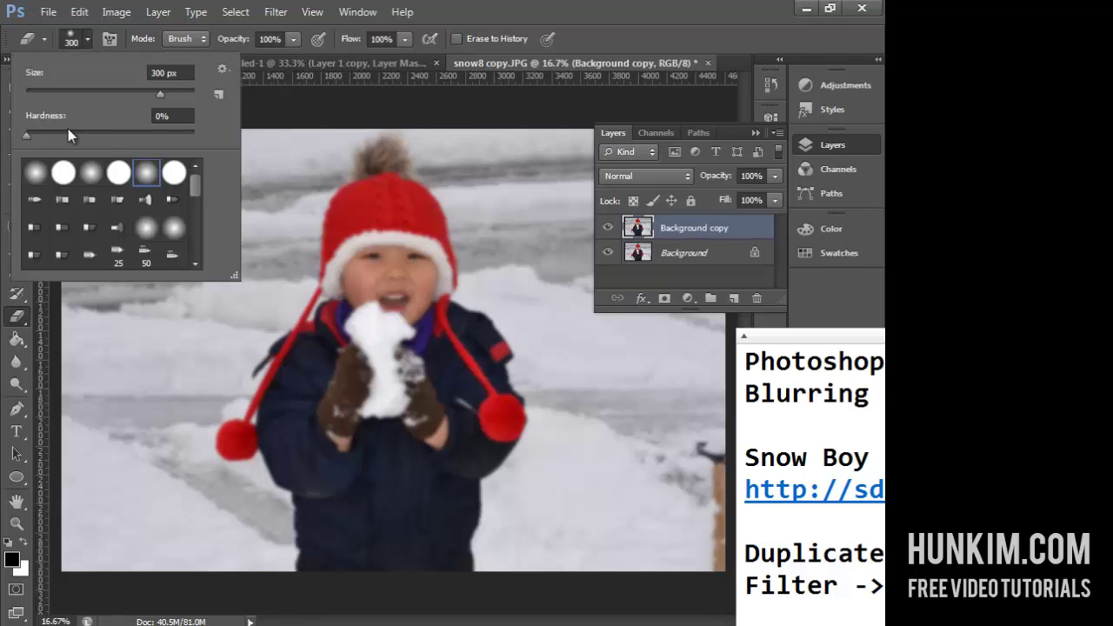
double_click(147, 177)
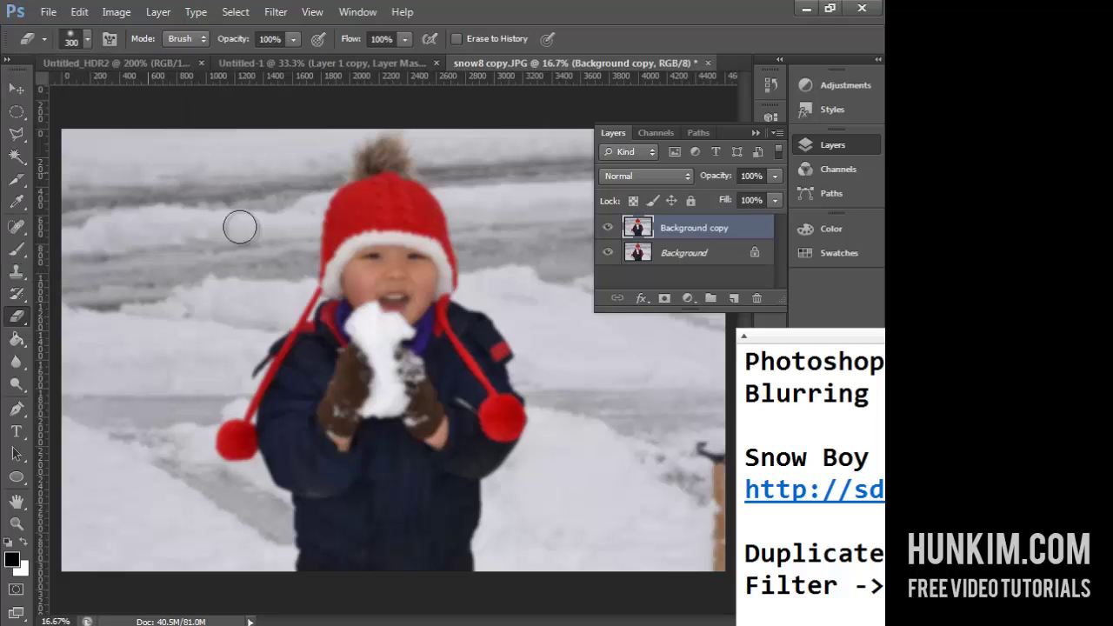
mouse_move(394, 279)
mouse_down()
mouse_move(367, 265)
mouse_move(394, 287)
mouse_move(400, 251)
mouse_move(358, 262)
mouse_move(372, 300)
mouse_move(426, 270)
mouse_move(391, 238)
mouse_move(346, 261)
mouse_move(364, 306)
mouse_move(425, 275)
mouse_move(390, 219)
mouse_move(361, 221)
mouse_move(338, 262)
mouse_move(372, 301)
mouse_move(409, 304)
mouse_move(435, 275)
mouse_move(430, 243)
mouse_move(402, 217)
mouse_move(349, 219)
mouse_move(334, 265)
mouse_move(346, 227)
mouse_move(367, 210)
mouse_move(397, 213)
mouse_move(424, 237)
mouse_move(416, 280)
mouse_up()
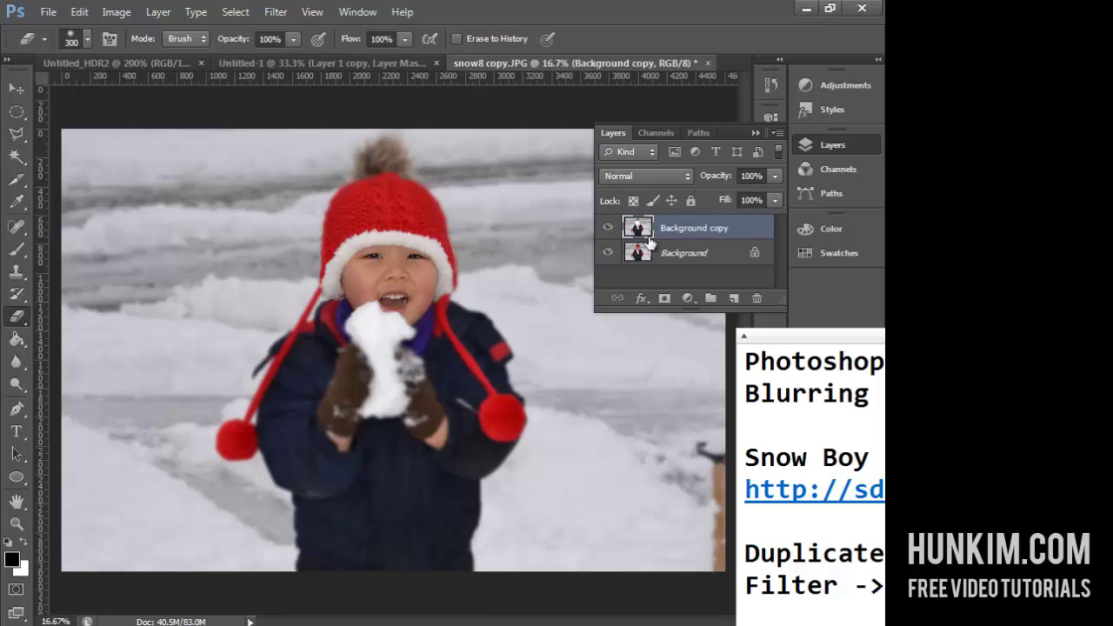
Toggle the Background layer's visibility to view the erased face as transparency
click(609, 252)
click(608, 253)
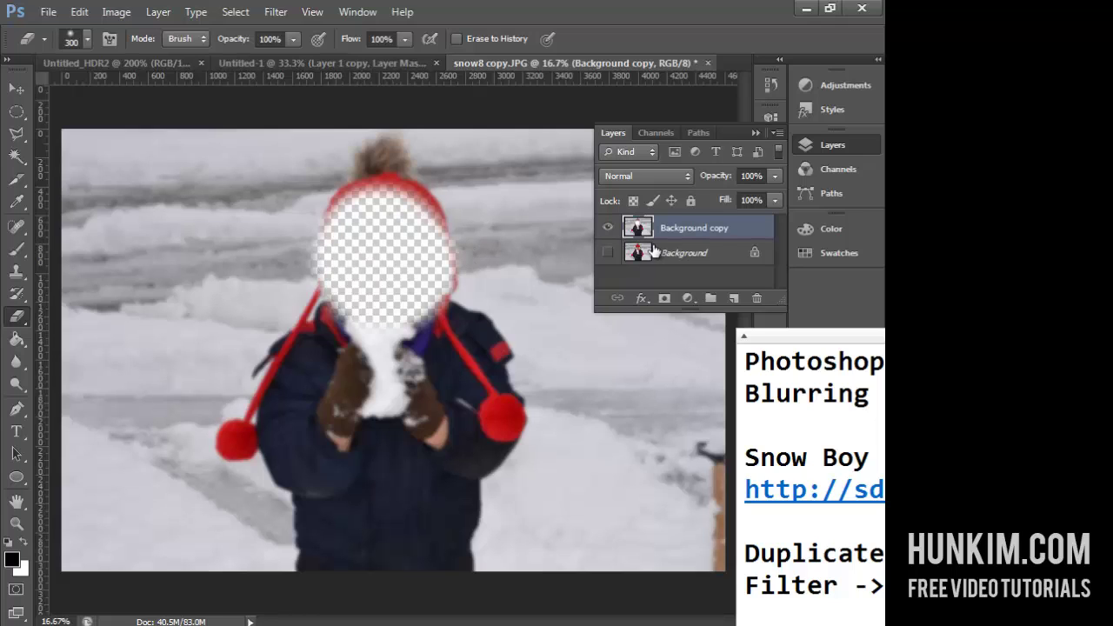
click(608, 252)
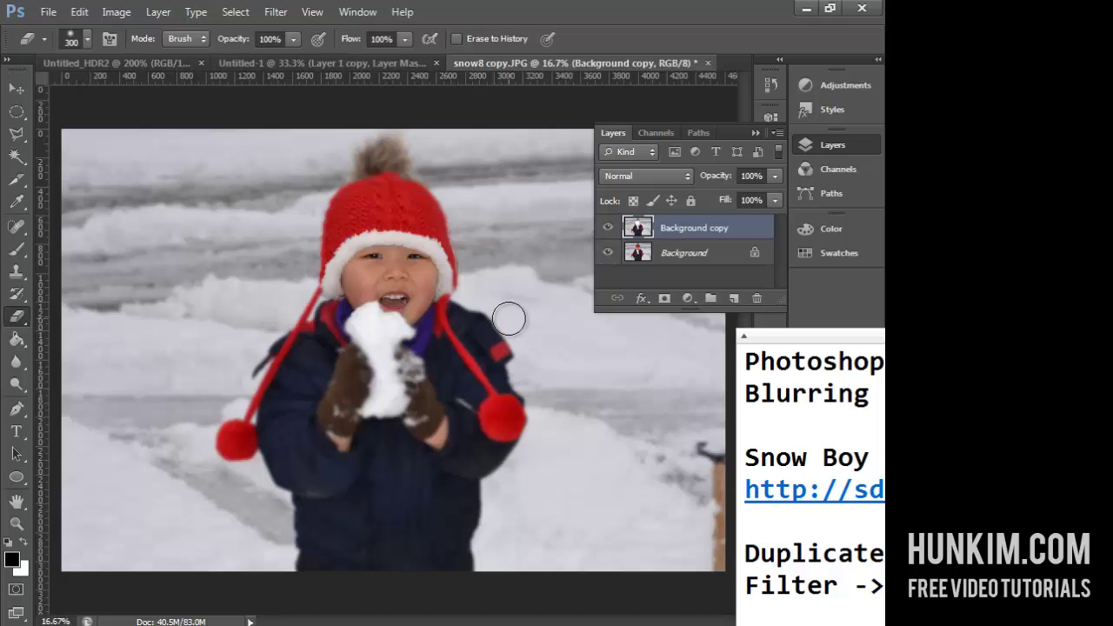
drag(840, 344, 680, 342)
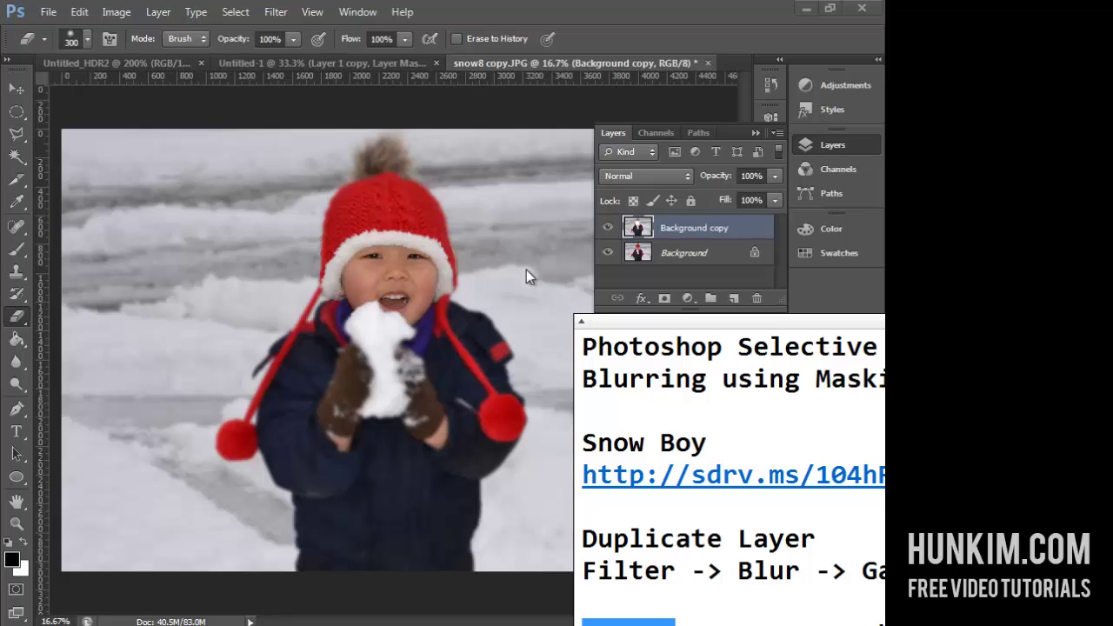
Move the notes window to the lower right, off the photo, and reactivate Photoshop
mouse_move(671, 323)
mouse_down()
mouse_move(663, 339)
mouse_move(637, 346)
mouse_move(618, 316)
mouse_move(500, 241)
mouse_up()
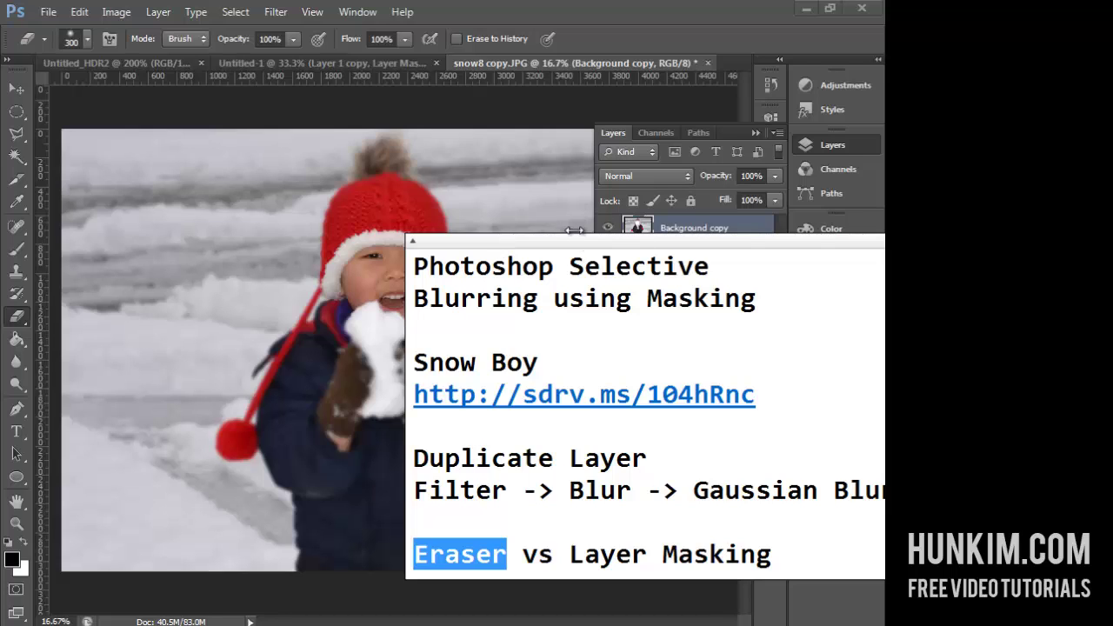
drag(579, 241, 680, 430)
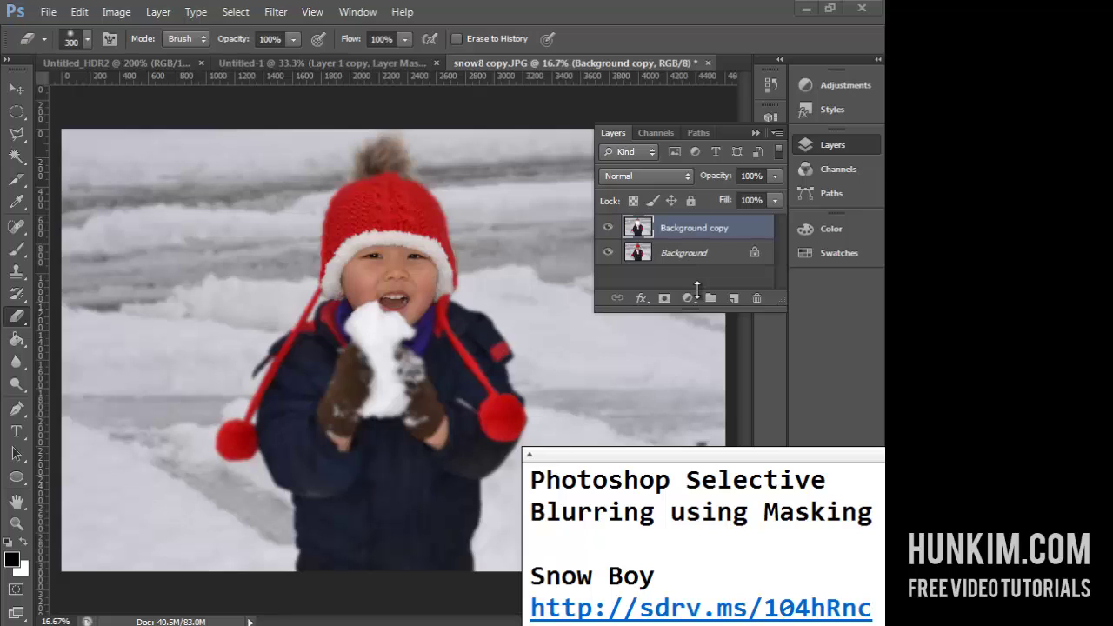
click(642, 7)
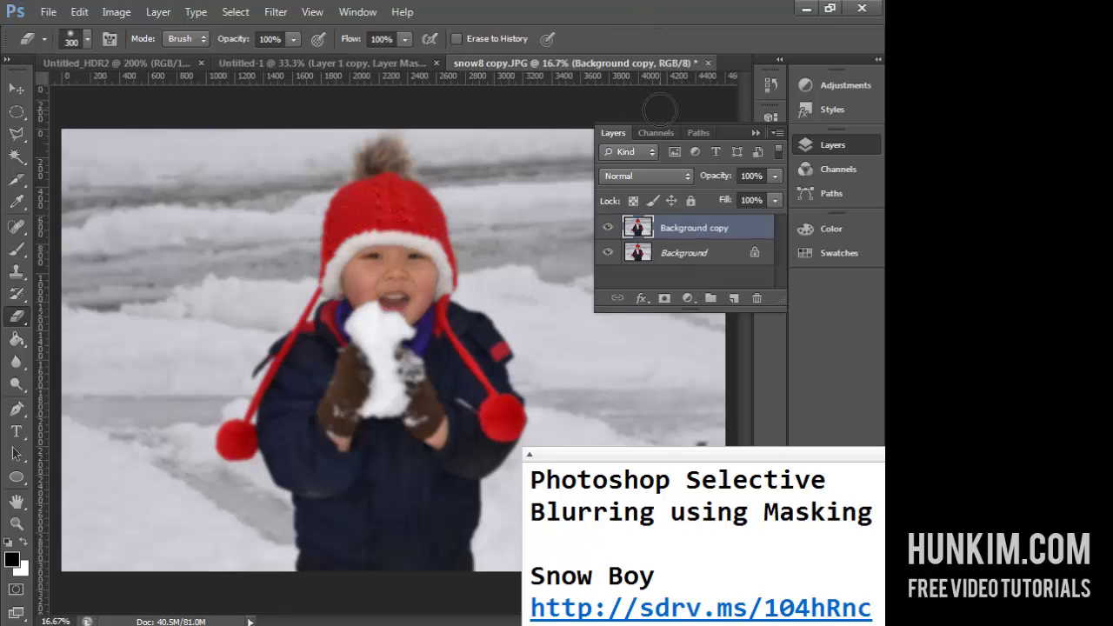
Add a layer mask to Background copy and brush black over the boy's face
double_click(663, 299)
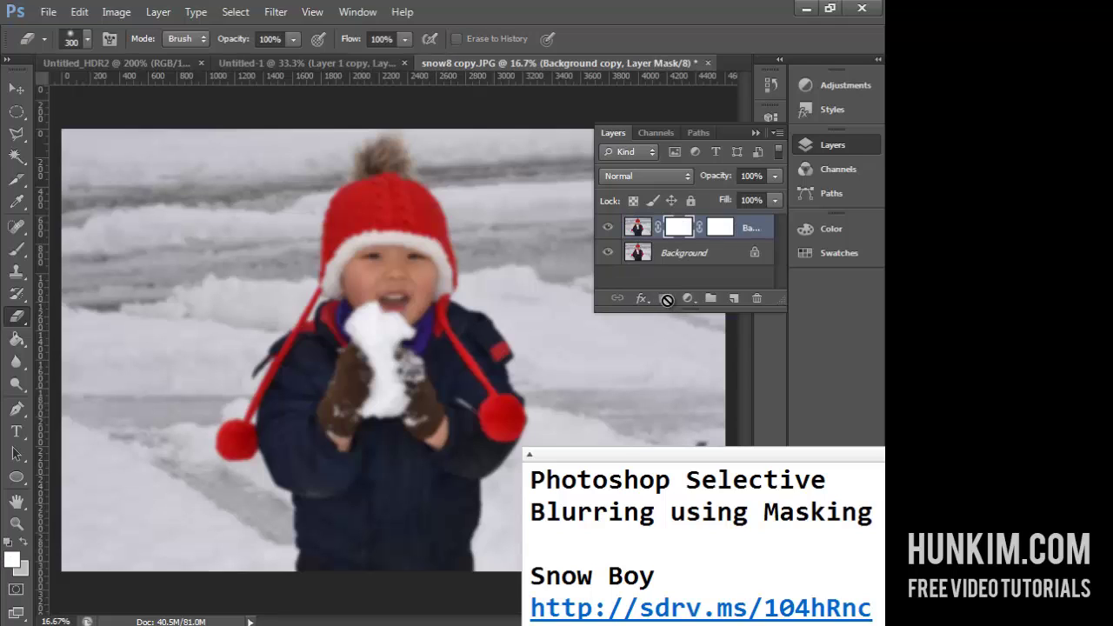
key(ctrl+z)
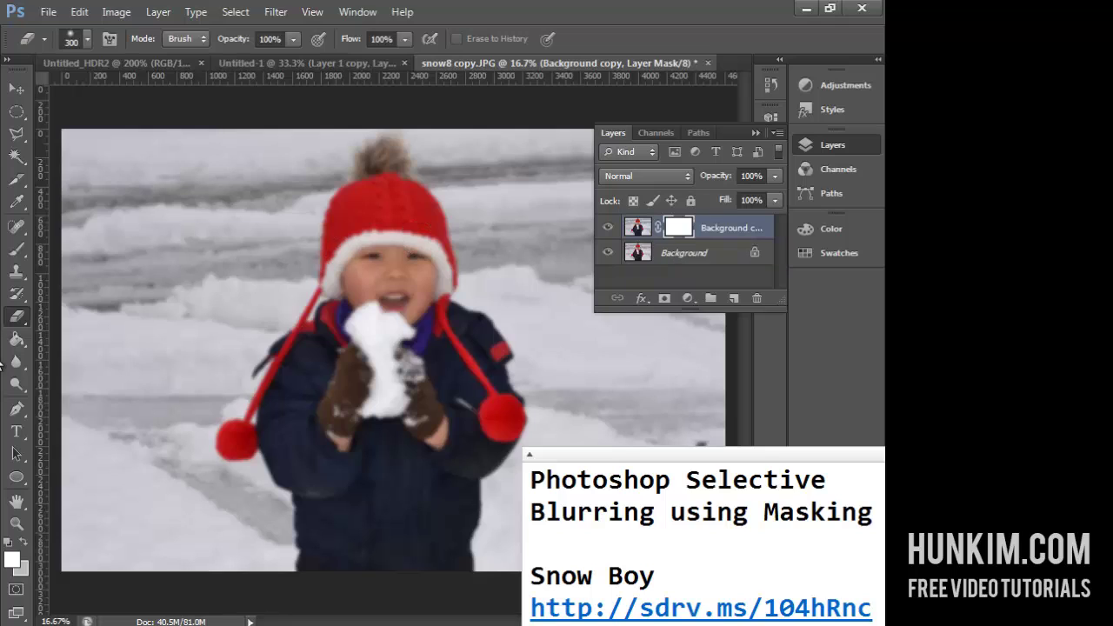
click(17, 250)
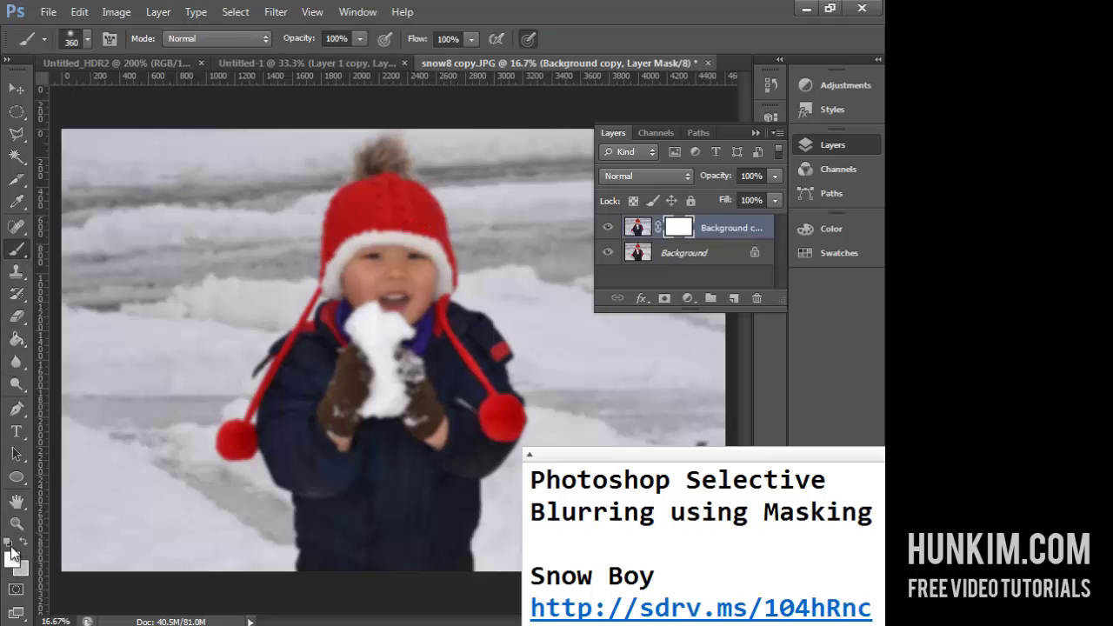
key(d)
mouse_move(392, 287)
mouse_down()
mouse_move(377, 245)
mouse_move(383, 268)
mouse_move(373, 265)
mouse_move(391, 263)
mouse_move(362, 286)
mouse_move(393, 267)
mouse_move(379, 307)
mouse_move(411, 283)
mouse_move(381, 287)
mouse_move(397, 228)
mouse_move(412, 257)
mouse_move(379, 244)
mouse_move(401, 257)
mouse_move(373, 253)
mouse_move(386, 275)
mouse_move(399, 258)
mouse_move(414, 277)
mouse_move(396, 279)
mouse_move(419, 278)
mouse_move(383, 222)
mouse_move(347, 231)
mouse_move(372, 268)
mouse_move(429, 259)
mouse_move(400, 220)
mouse_move(369, 214)
mouse_move(352, 246)
mouse_move(420, 244)
mouse_move(410, 240)
mouse_move(380, 277)
mouse_up()
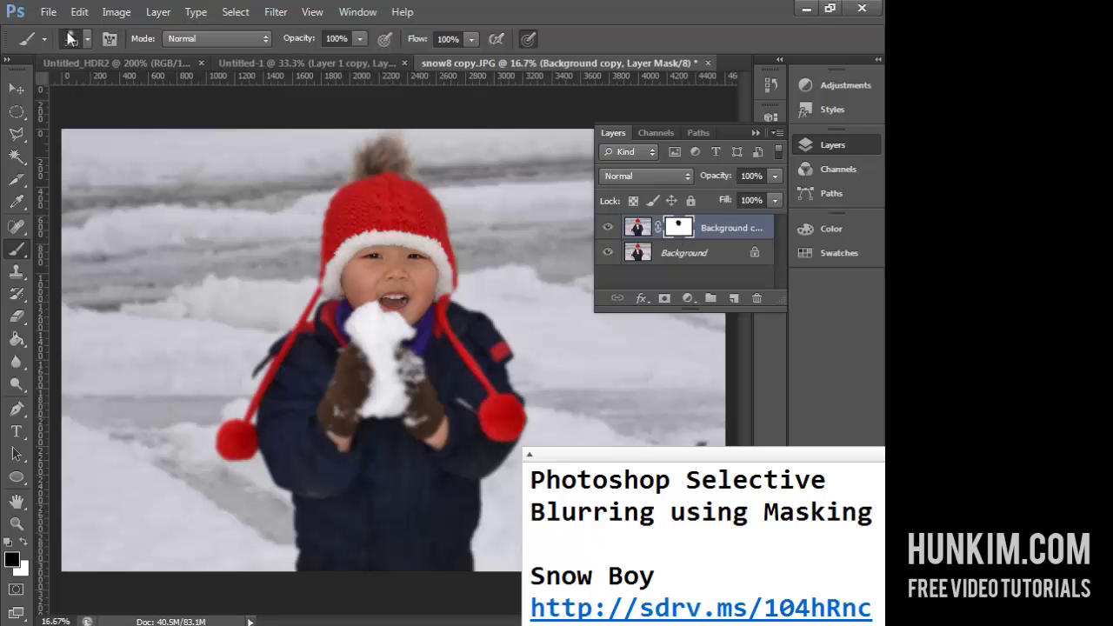
Check the brush settings and toggle the Background layer's visibility to inspect the mask
click(87, 40)
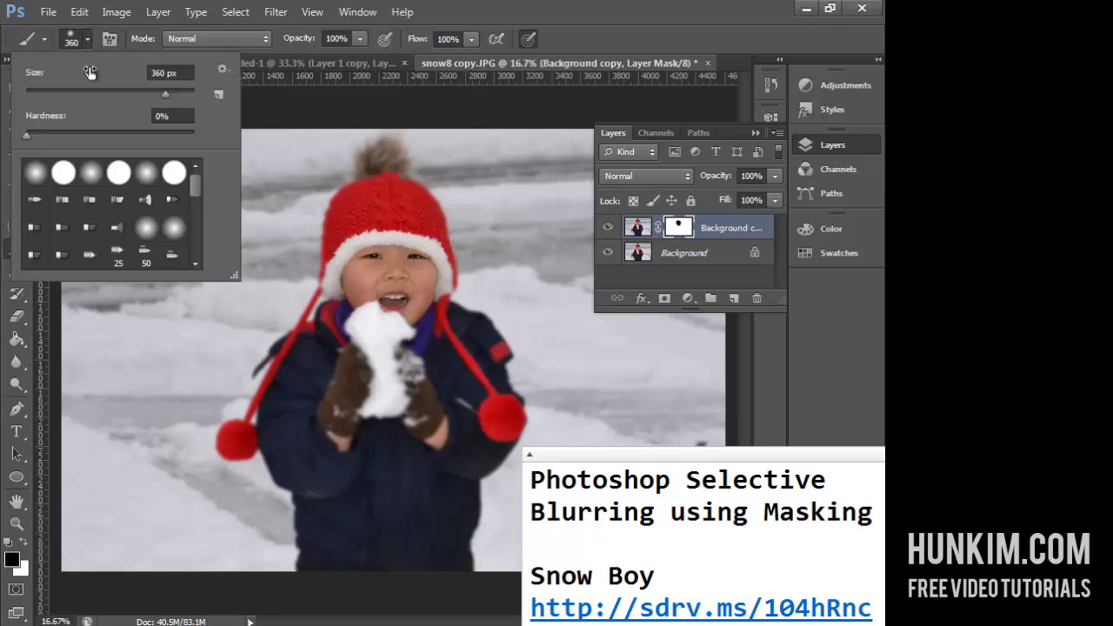
click(91, 43)
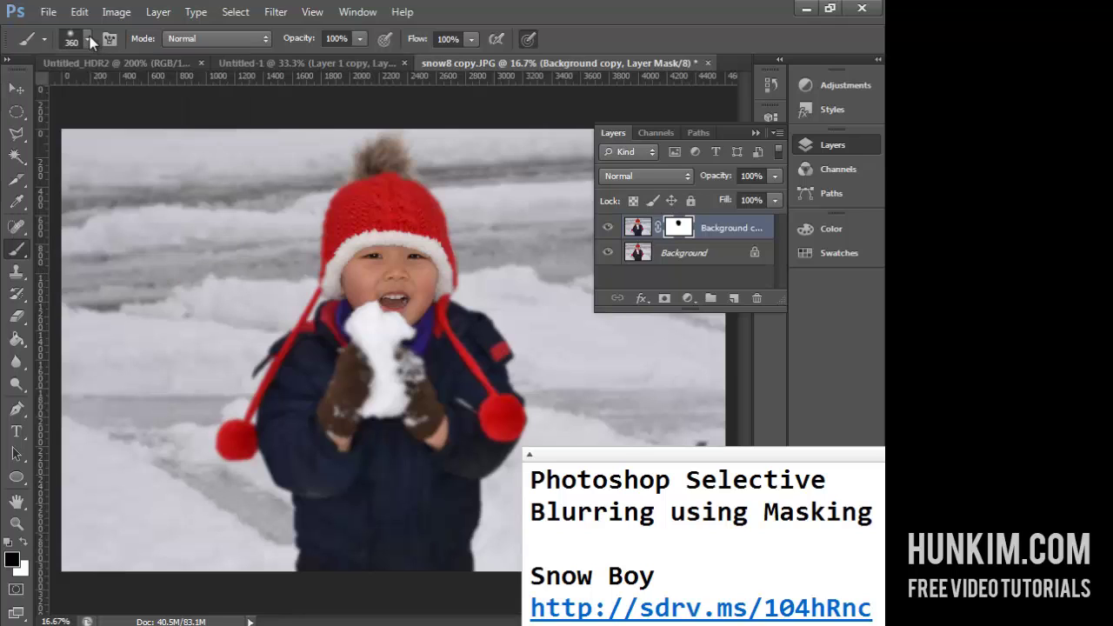
click(608, 252)
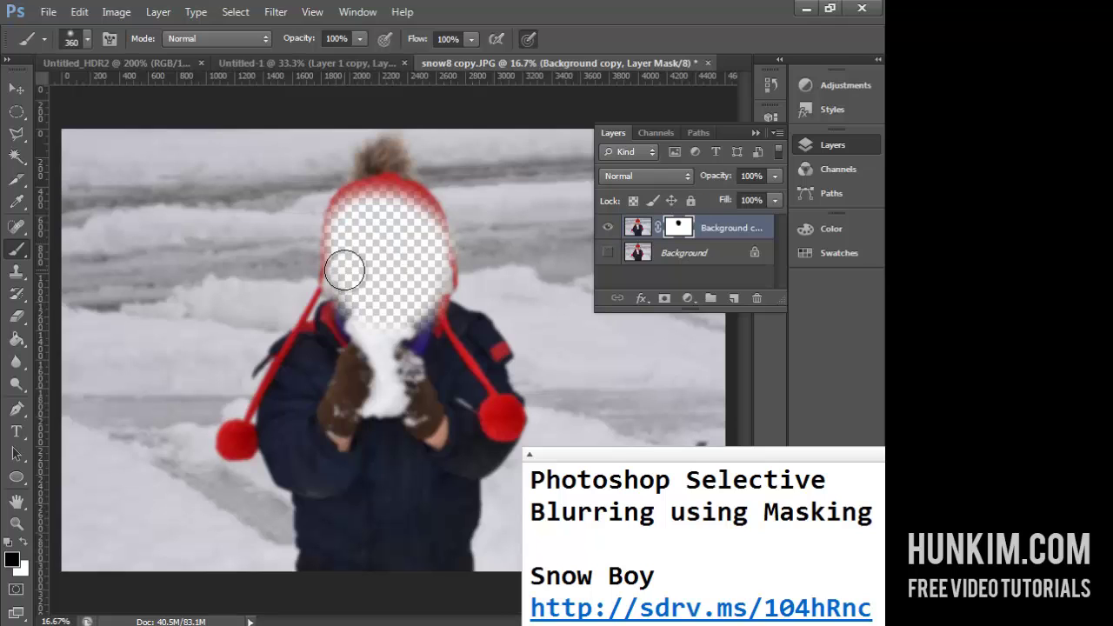
click(607, 253)
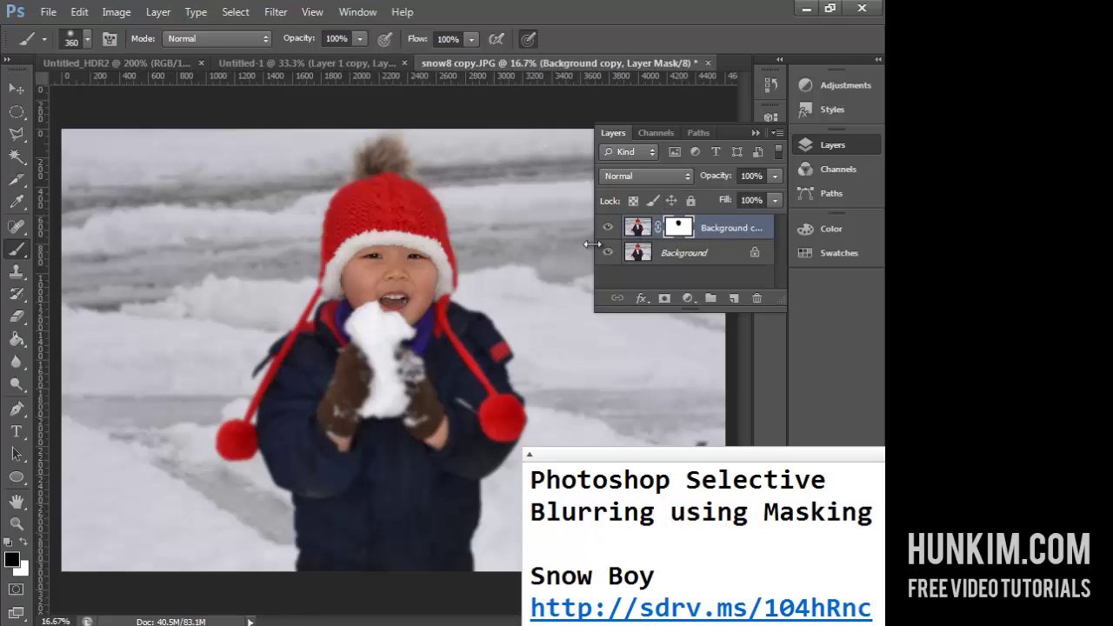
Hide the Background layer and paint white over the face on the mask
click(607, 253)
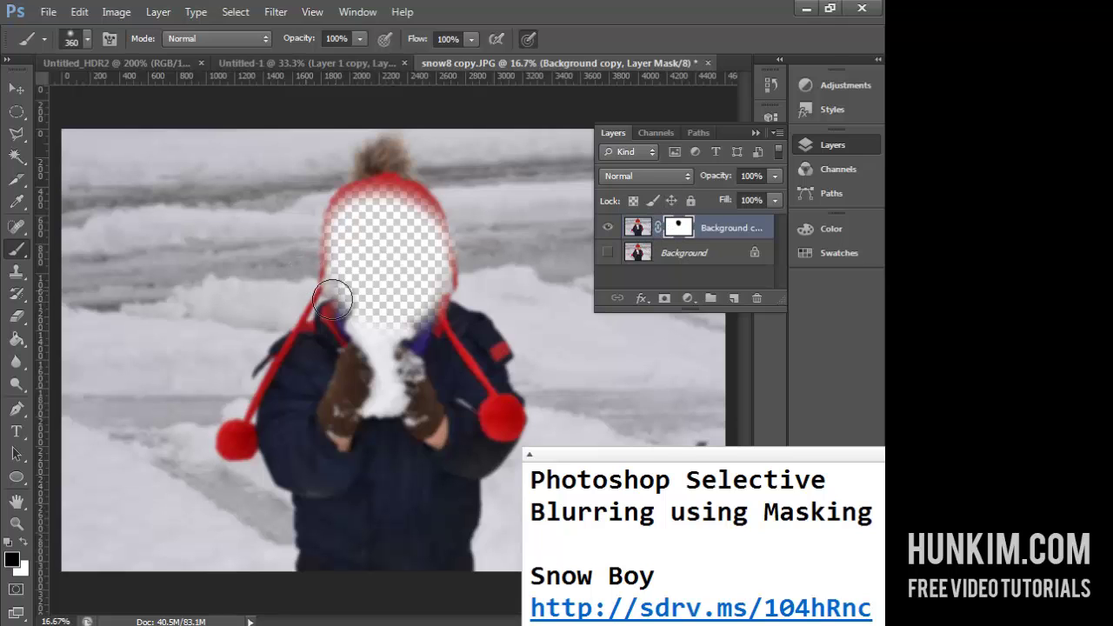
click(23, 541)
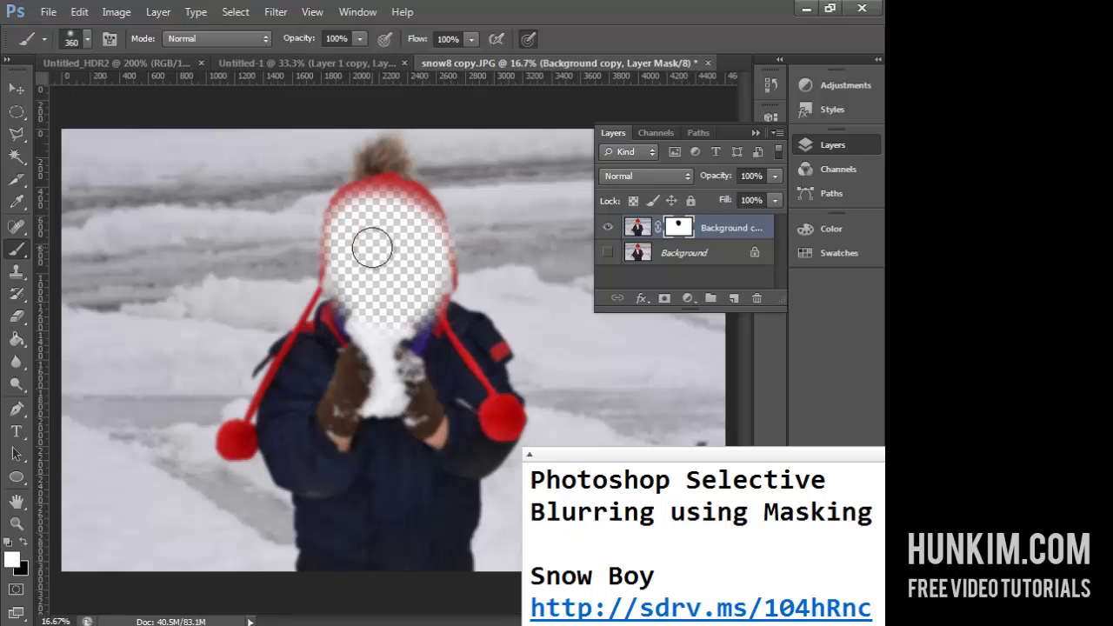
mouse_move(378, 260)
mouse_down()
mouse_move(384, 287)
mouse_move(331, 285)
mouse_move(334, 214)
mouse_move(378, 207)
mouse_move(336, 227)
mouse_move(370, 181)
mouse_move(443, 246)
mouse_move(403, 256)
mouse_move(428, 254)
mouse_move(450, 282)
mouse_move(426, 310)
mouse_move(449, 290)
mouse_move(414, 287)
mouse_up()
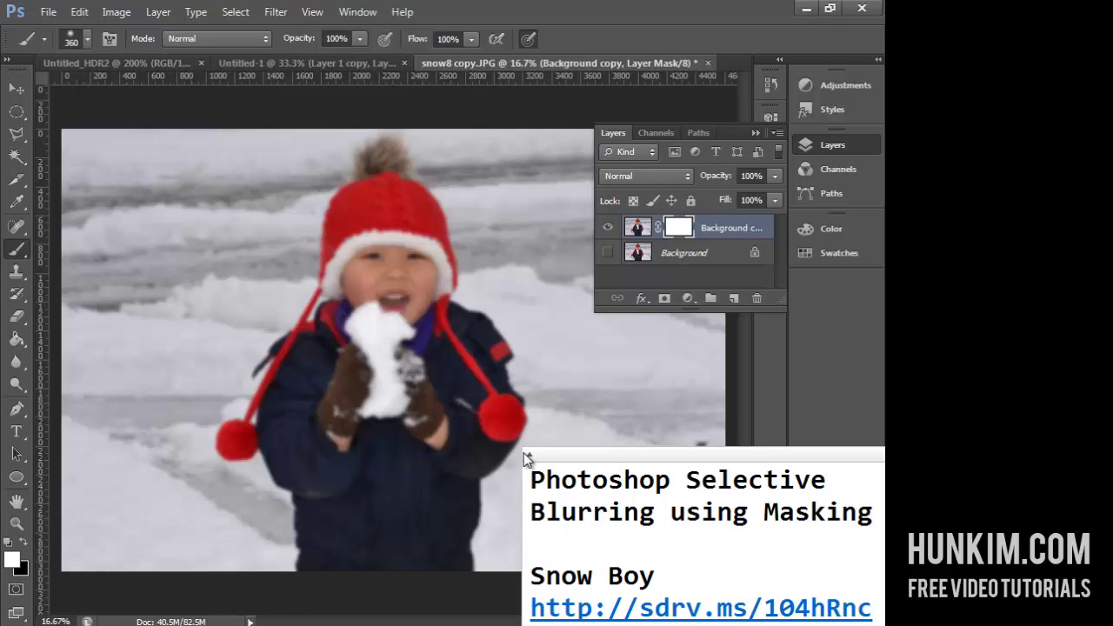
Paint the face area of the mask light grey (L 78) for partial transparency
click(12, 562)
drag(413, 422, 356, 351)
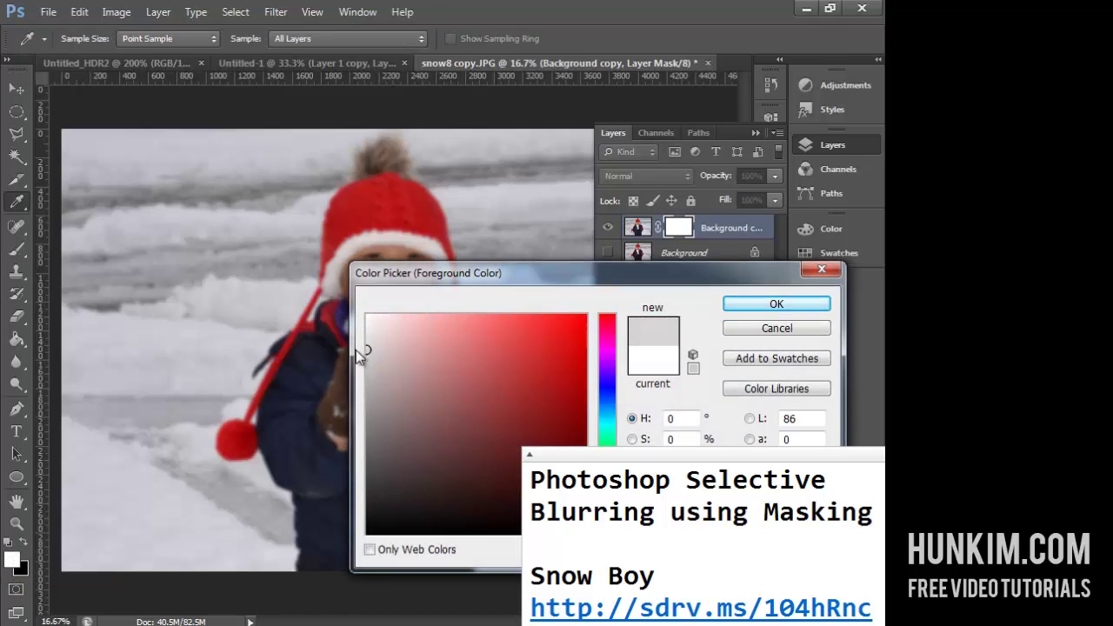
click(776, 304)
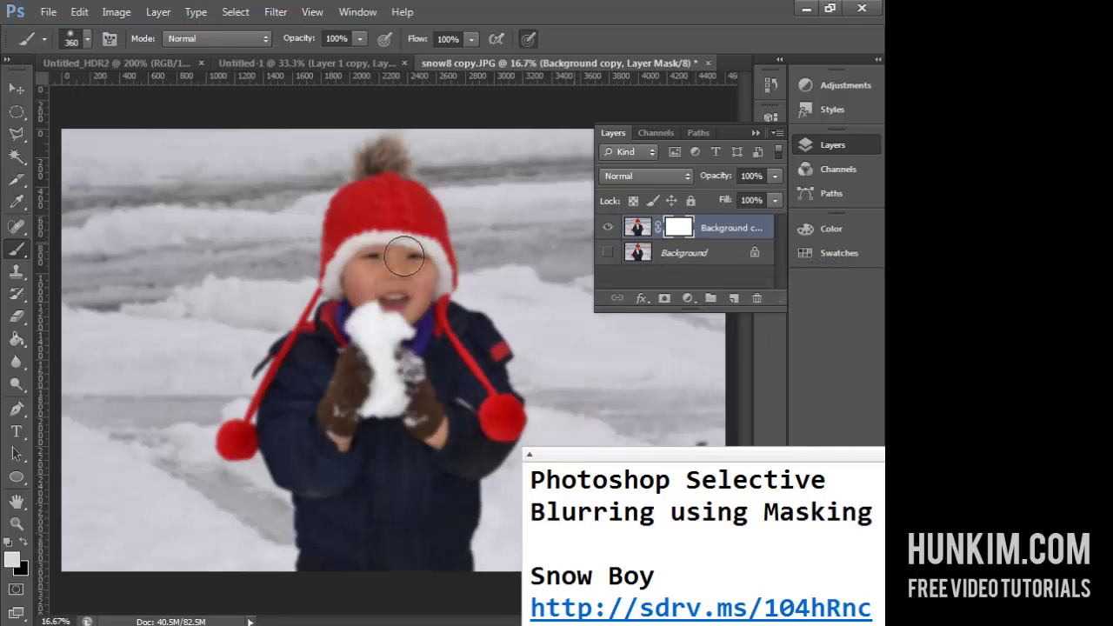
mouse_move(375, 273)
mouse_down()
mouse_move(401, 251)
mouse_move(390, 308)
mouse_move(374, 264)
mouse_move(365, 301)
mouse_move(392, 253)
mouse_move(372, 311)
mouse_move(404, 247)
mouse_move(412, 302)
mouse_move(397, 238)
mouse_move(396, 310)
mouse_move(369, 248)
mouse_move(344, 273)
mouse_move(371, 224)
mouse_move(397, 286)
mouse_move(376, 223)
mouse_move(423, 243)
mouse_move(388, 261)
mouse_move(393, 273)
mouse_move(377, 237)
mouse_move(398, 272)
mouse_move(421, 247)
mouse_move(395, 273)
mouse_move(399, 300)
mouse_move(457, 275)
mouse_move(415, 292)
mouse_up()
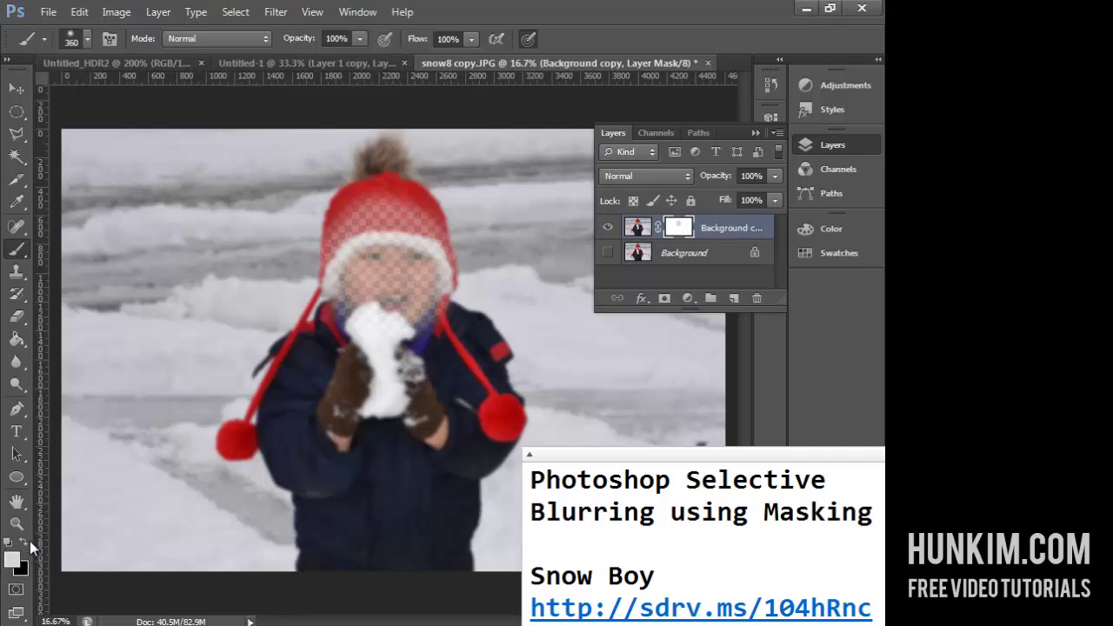
Paint black over the face on the mask, then swap to white and repaint part of it
mouse_move(348, 293)
mouse_down()
mouse_move(340, 269)
mouse_move(342, 284)
mouse_up()
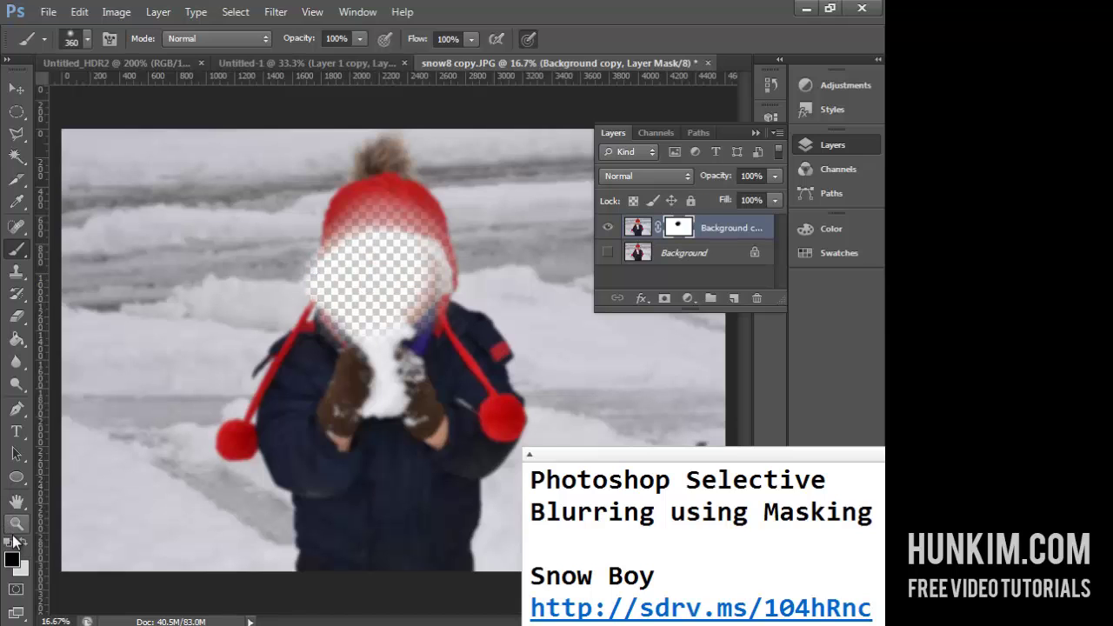
key(x)
mouse_move(353, 259)
mouse_down()
mouse_move(306, 324)
mouse_move(333, 311)
mouse_move(331, 324)
mouse_move(426, 265)
mouse_move(384, 300)
mouse_move(386, 312)
mouse_move(407, 307)
mouse_move(425, 284)
mouse_move(414, 323)
mouse_move(395, 330)
mouse_move(419, 310)
mouse_move(407, 229)
mouse_move(443, 258)
mouse_move(403, 240)
mouse_move(410, 209)
mouse_move(419, 219)
mouse_move(385, 220)
mouse_move(343, 217)
mouse_up()
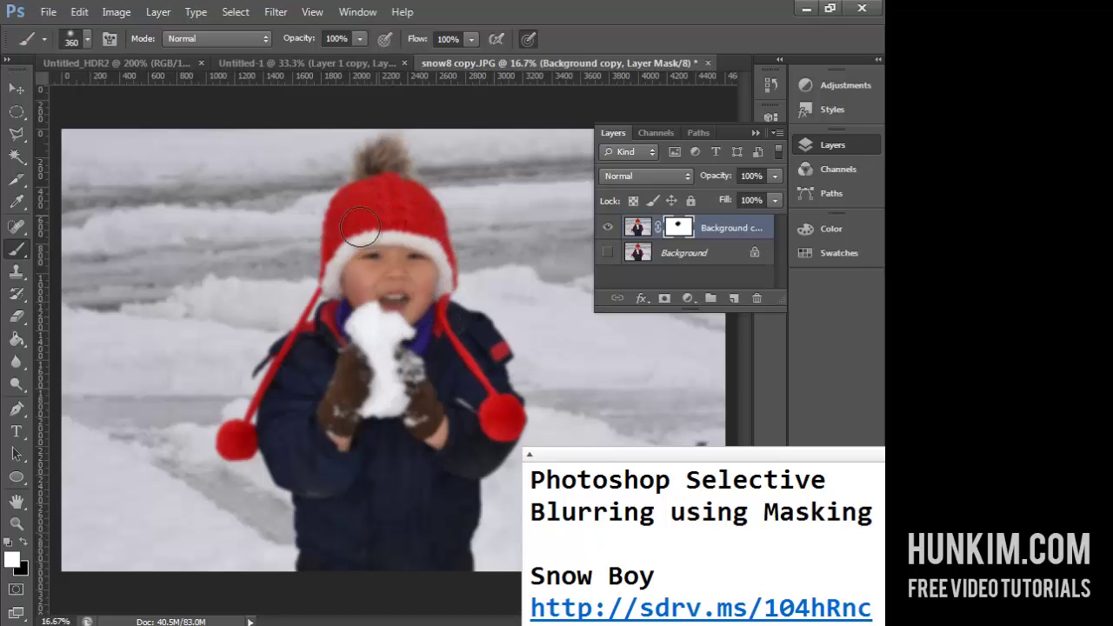